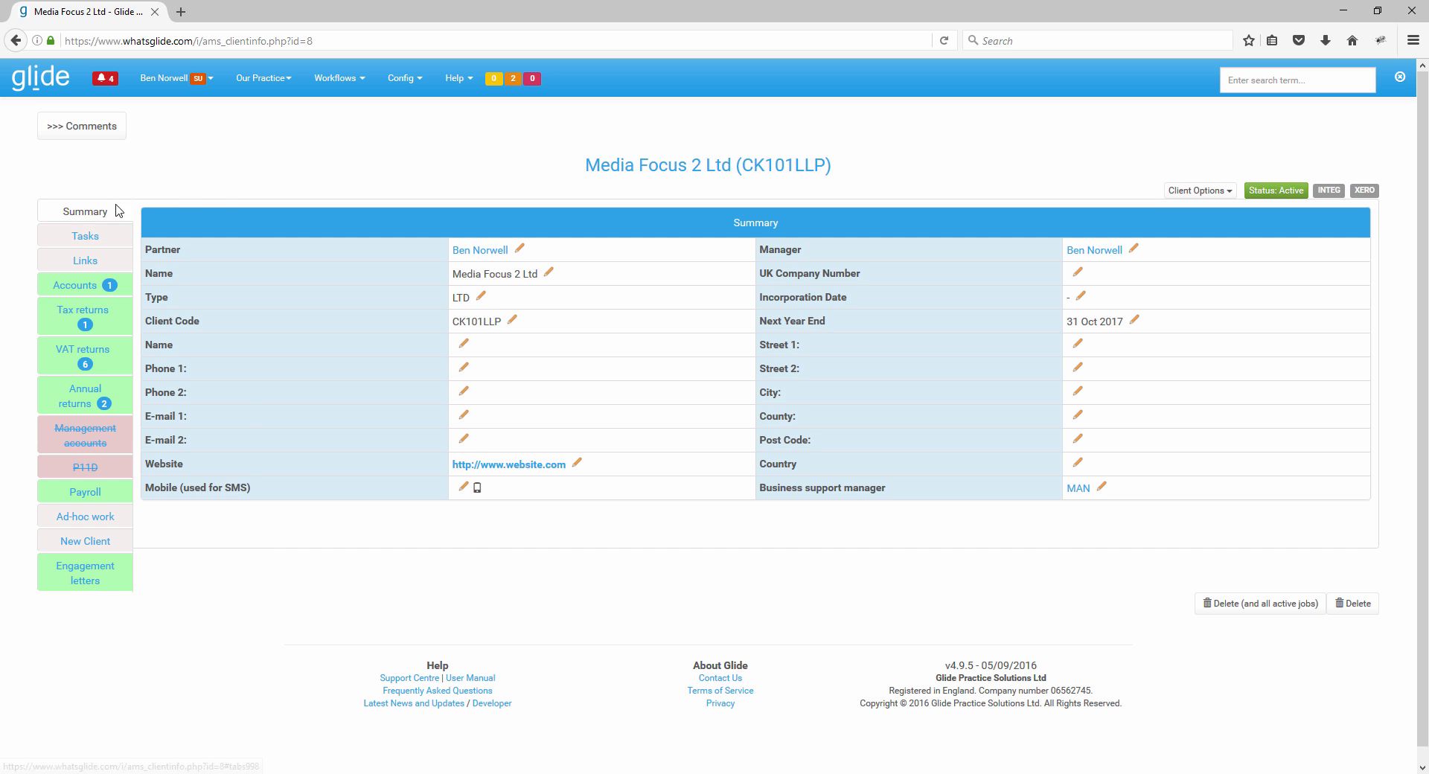
Open the additional client fields editor and view the settings of the Street 2 field, closing them without saving
left_click(69, 215)
left_click_drag(66, 212, 76, 213)
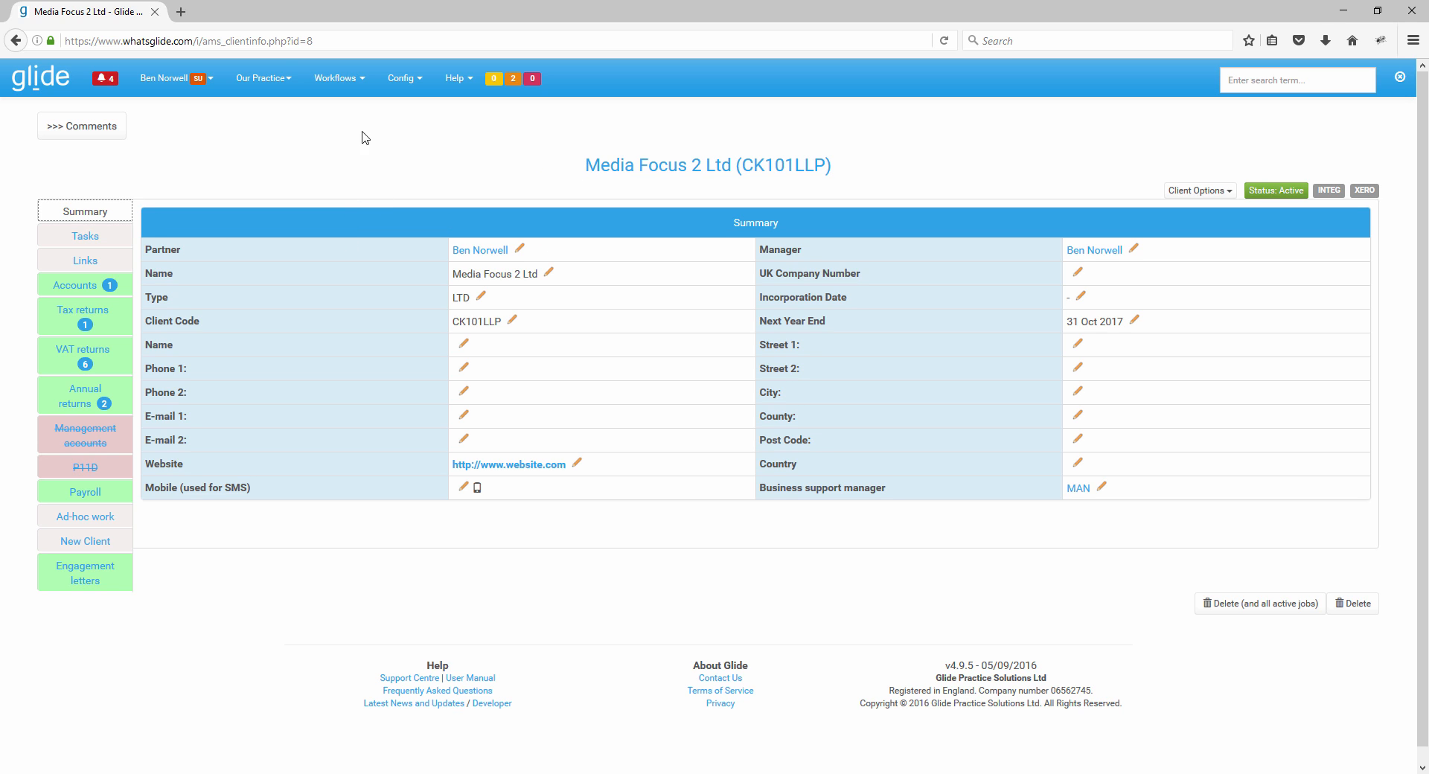
left_click(403, 84)
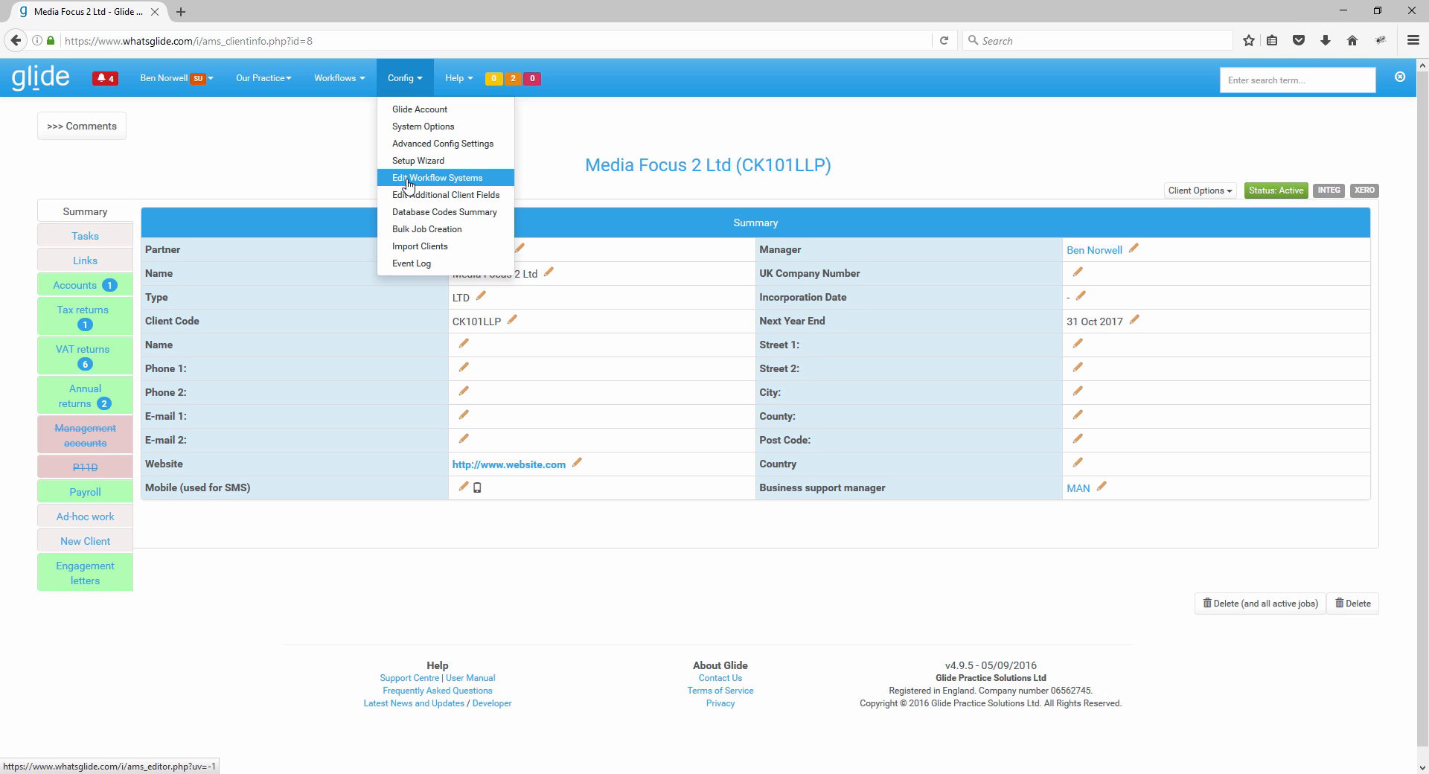
left_click(456, 196)
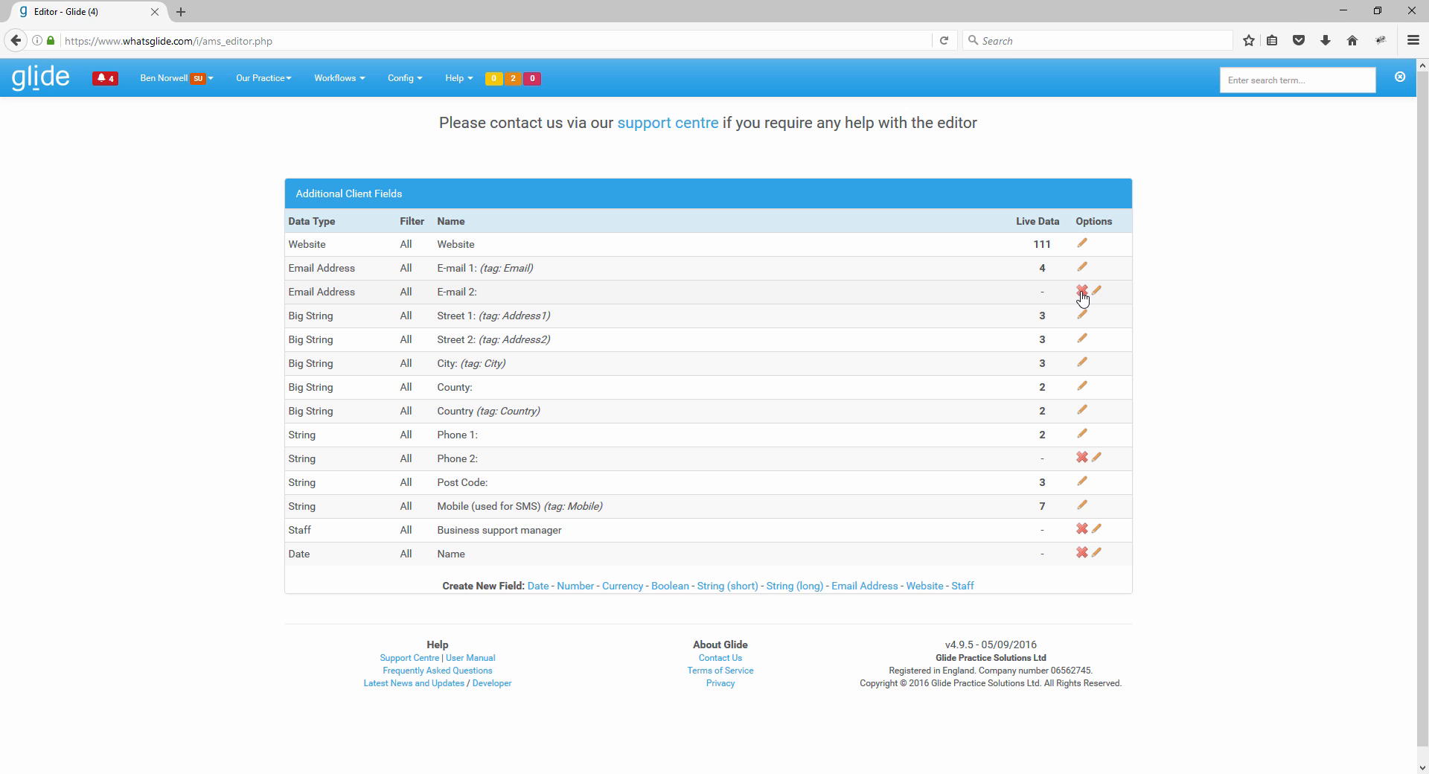
left_click(1082, 342)
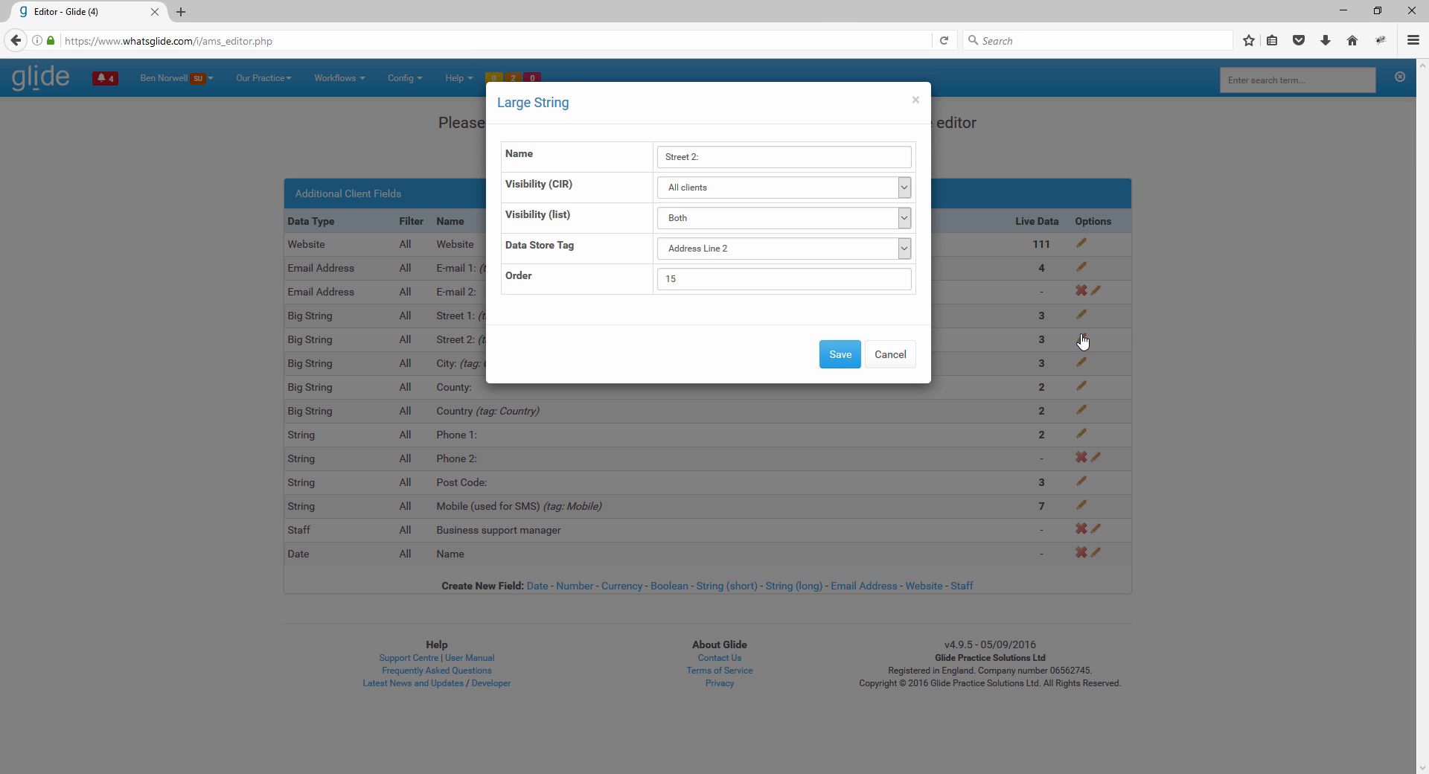
left_click(893, 358)
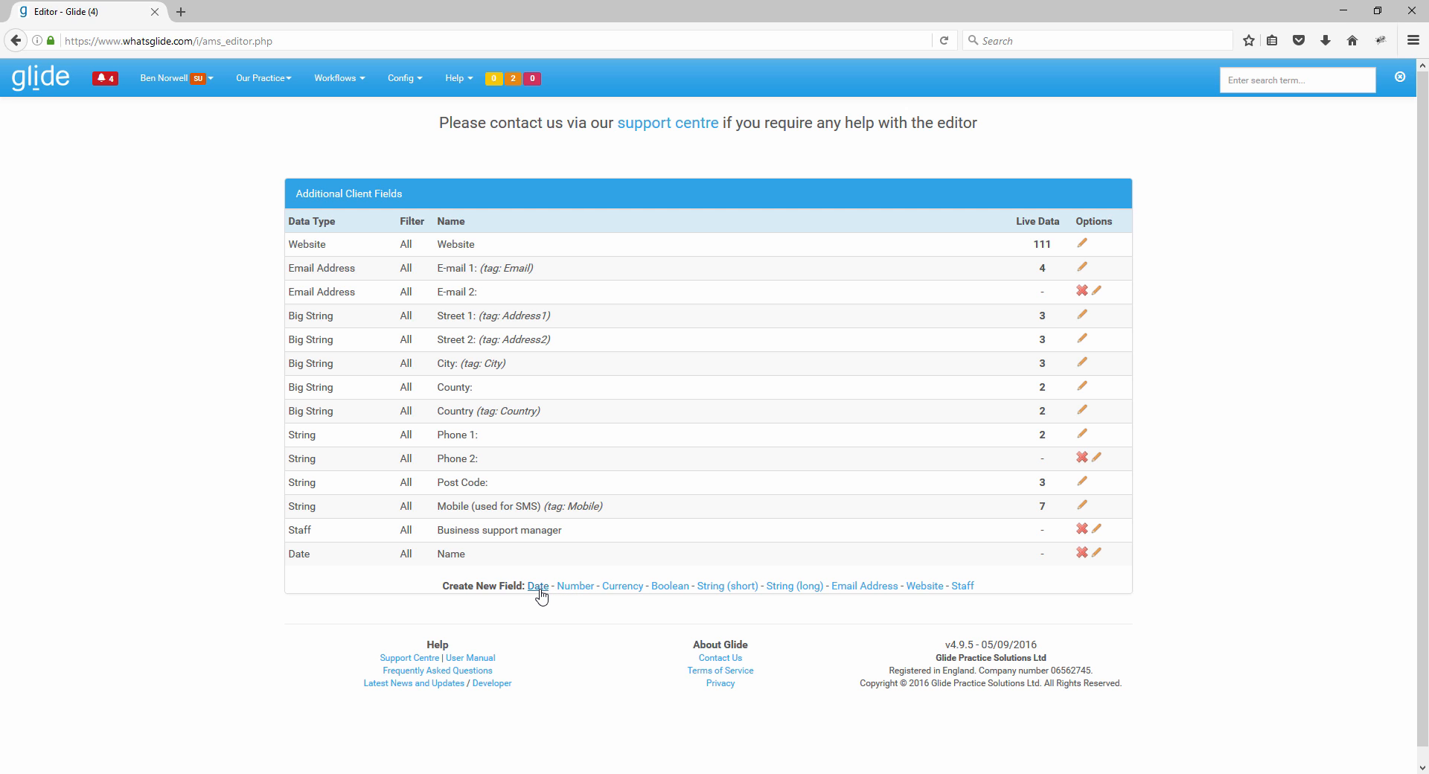
Return to the Media Focus 2 Ltd client record and examine the information fields of its Accounts section
left_click(16, 41)
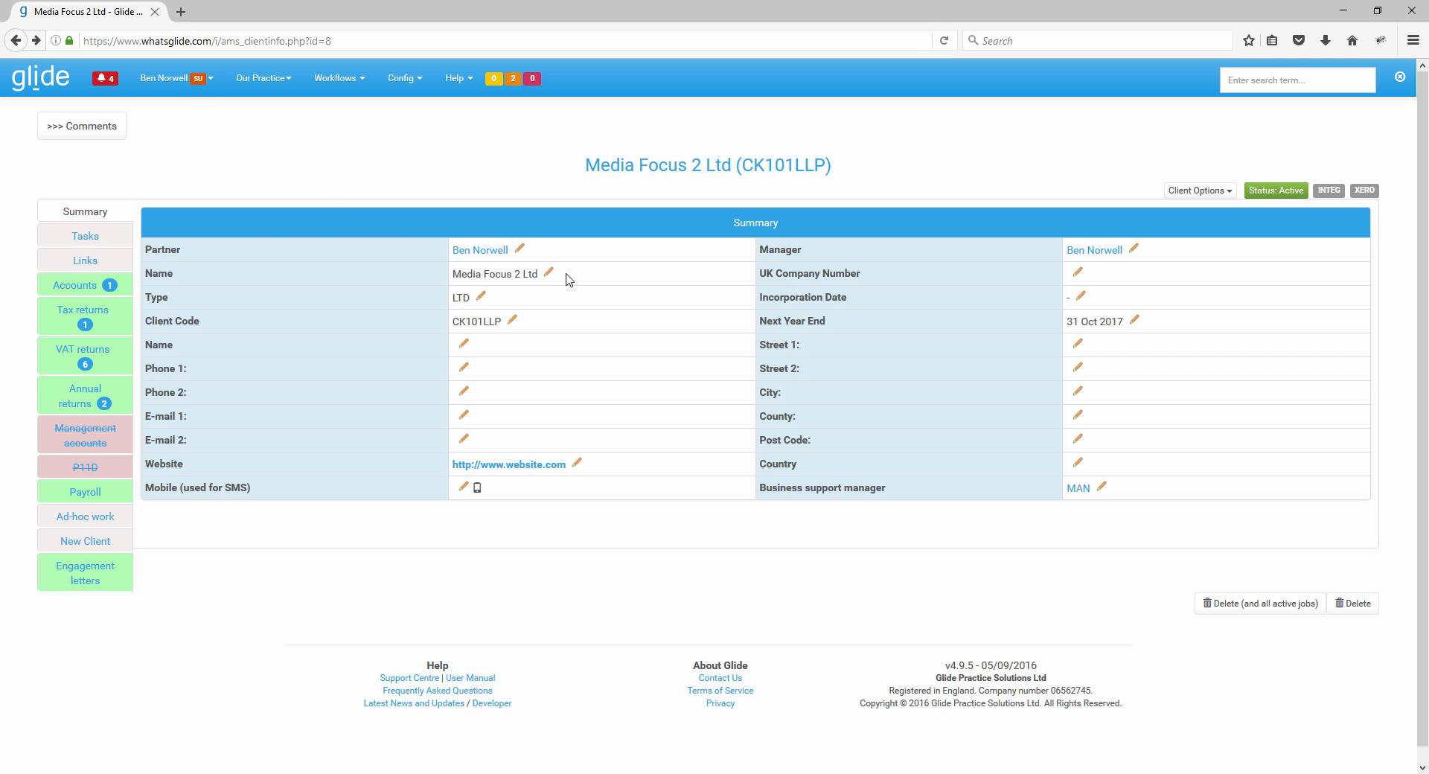
left_click(88, 296)
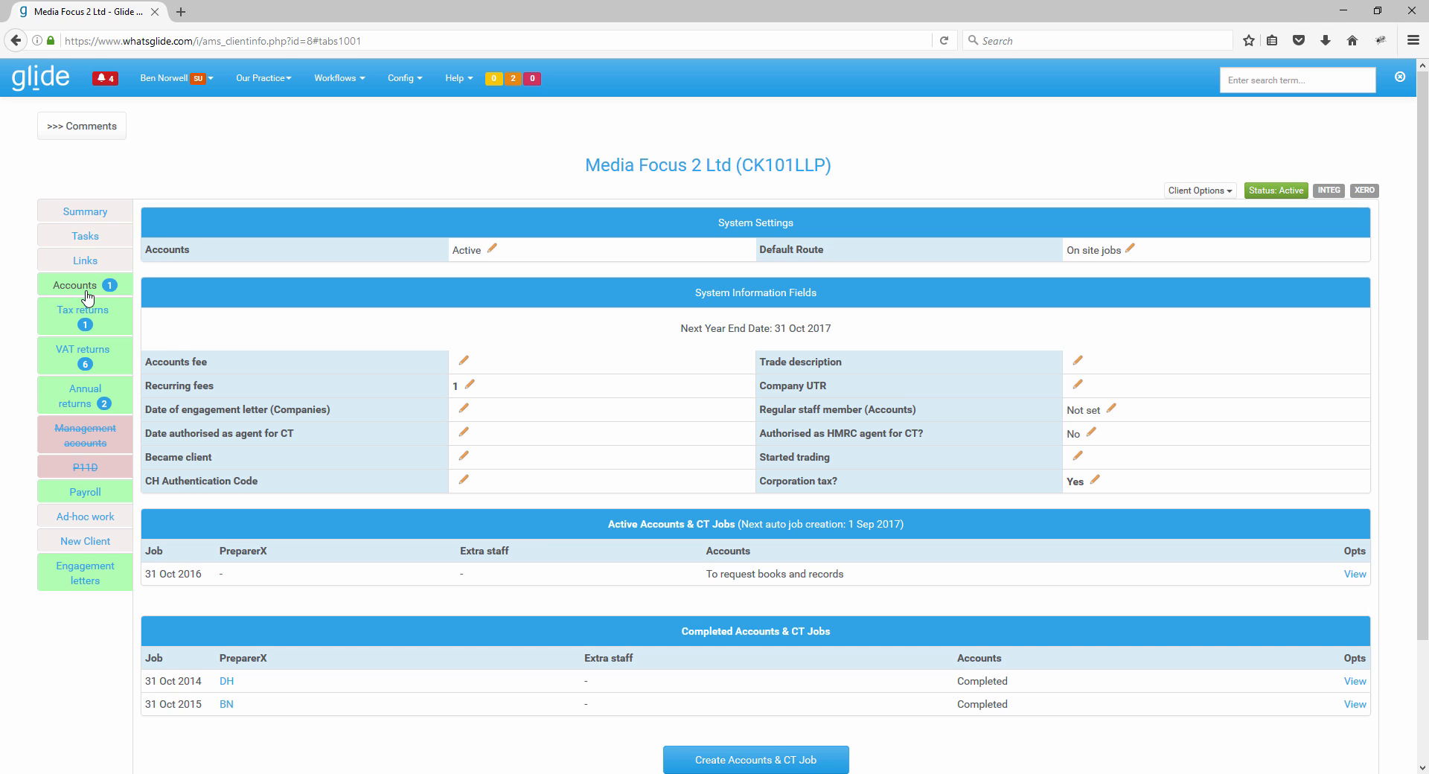
left_click_drag(146, 433, 297, 434)
left_click(364, 436)
Set the client's "Date authorised as agent for CT" to 9 Jun 2010 and save it
left_click(464, 435)
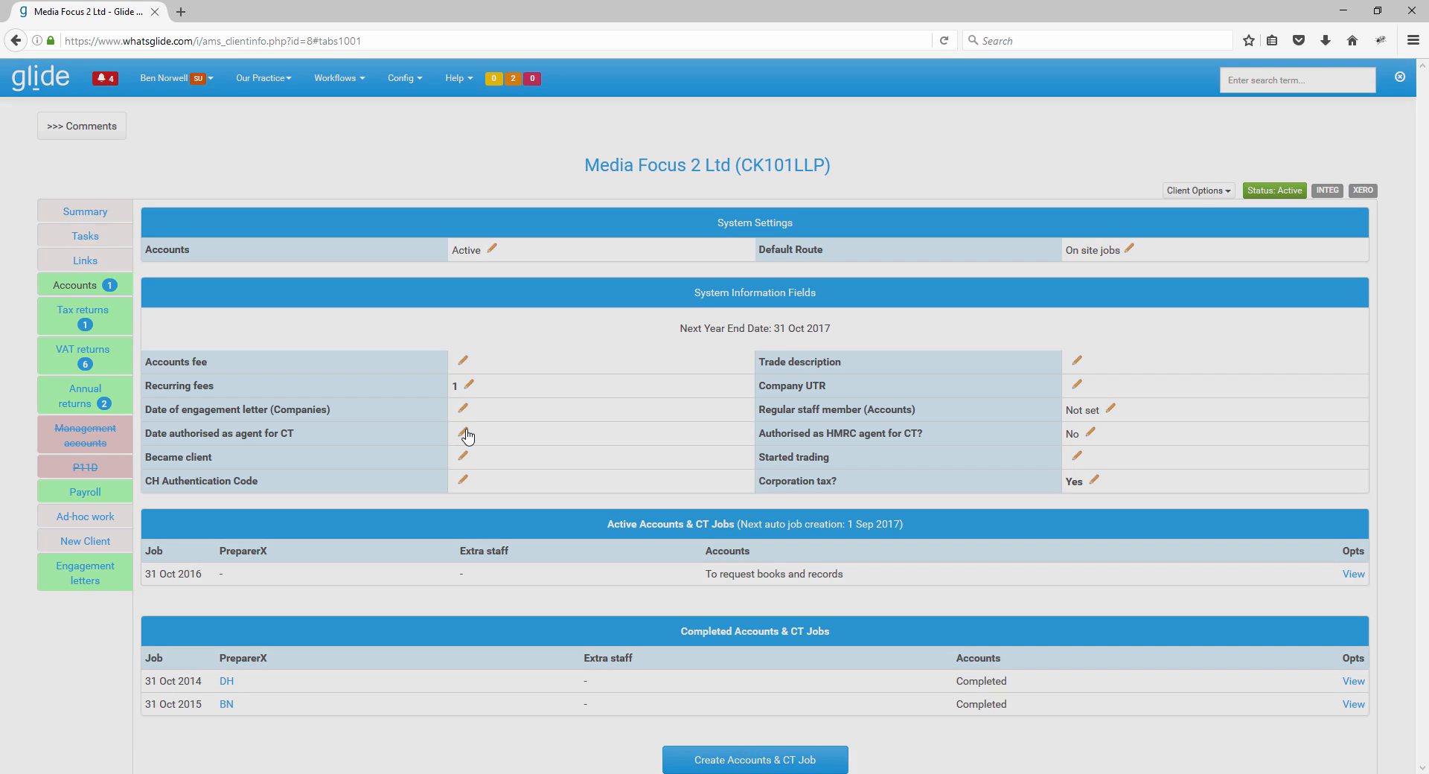
left_click(903, 153)
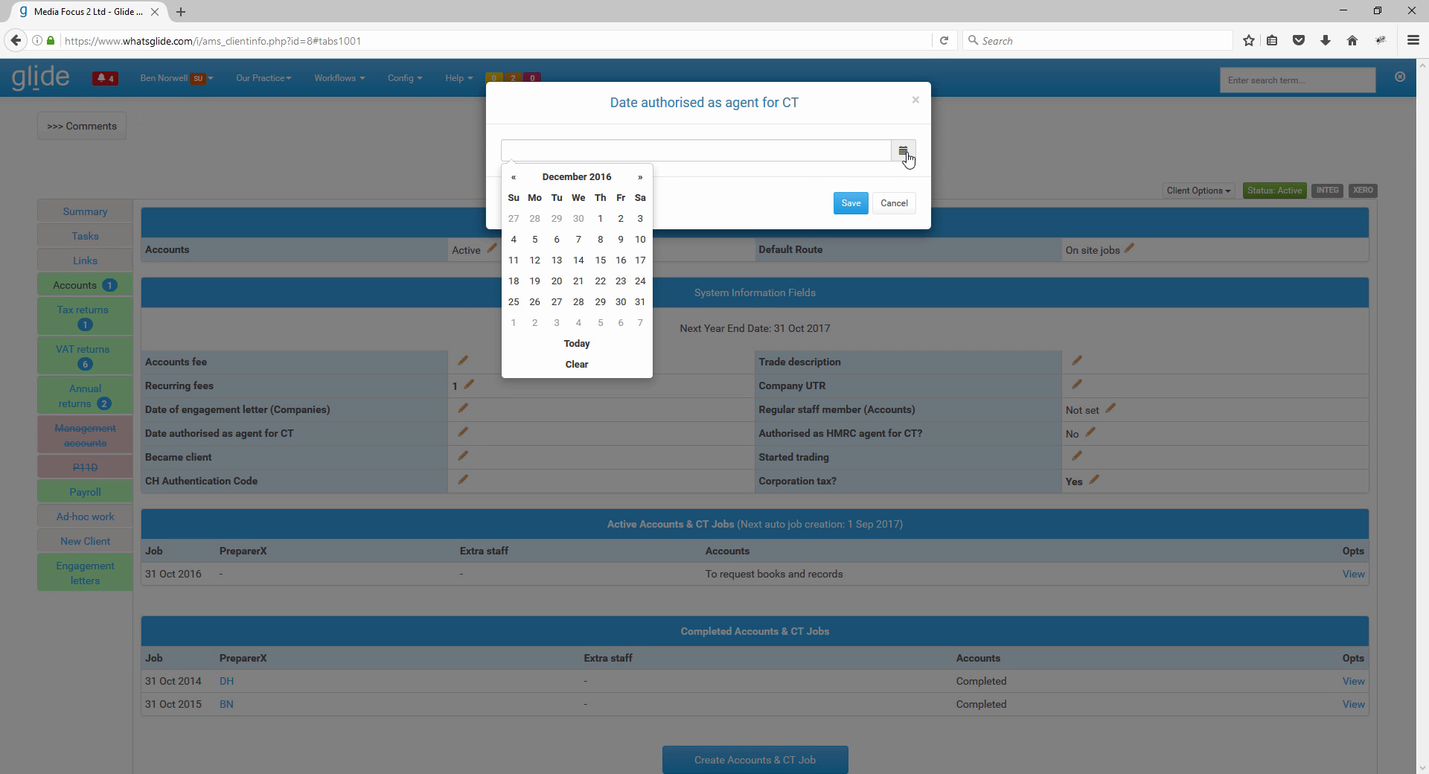
left_click(580, 181)
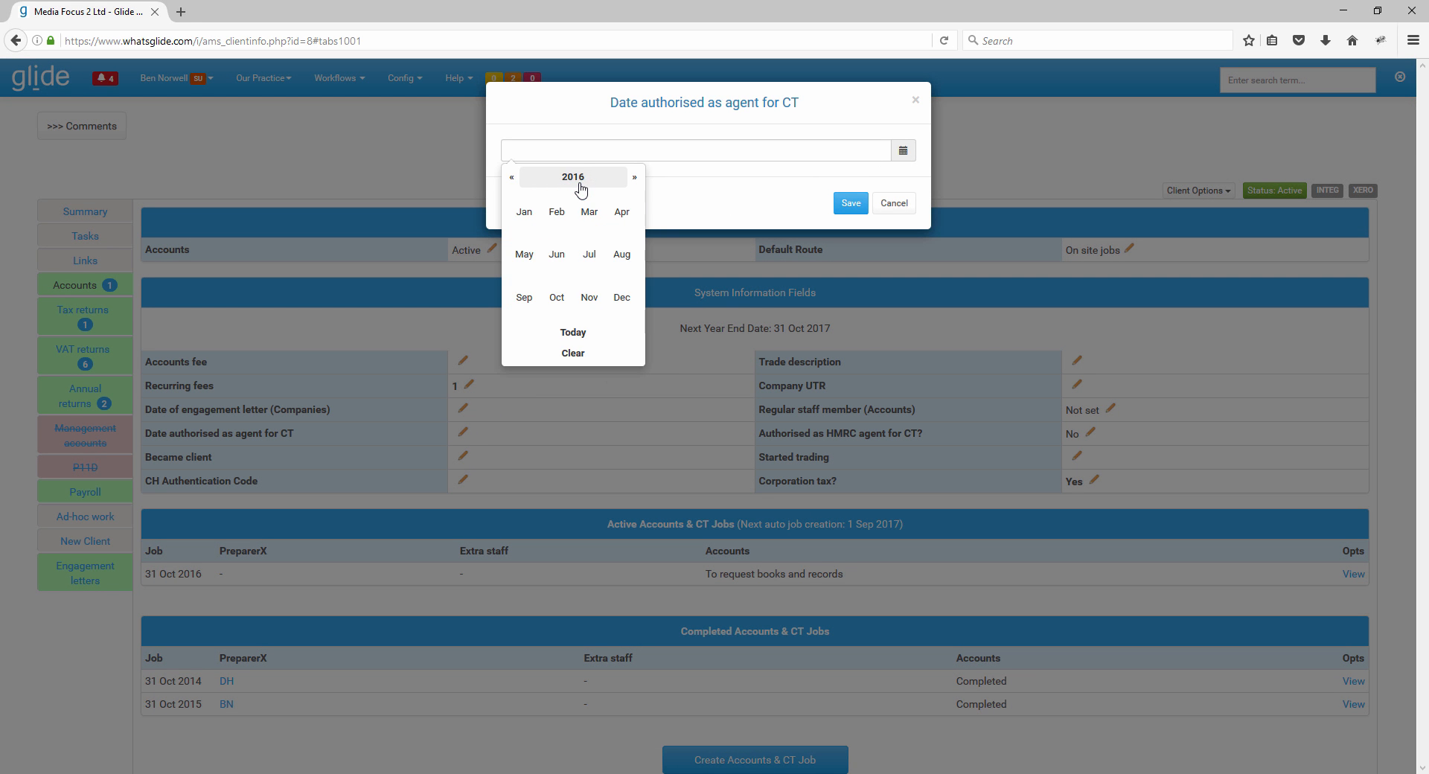
left_click(570, 185)
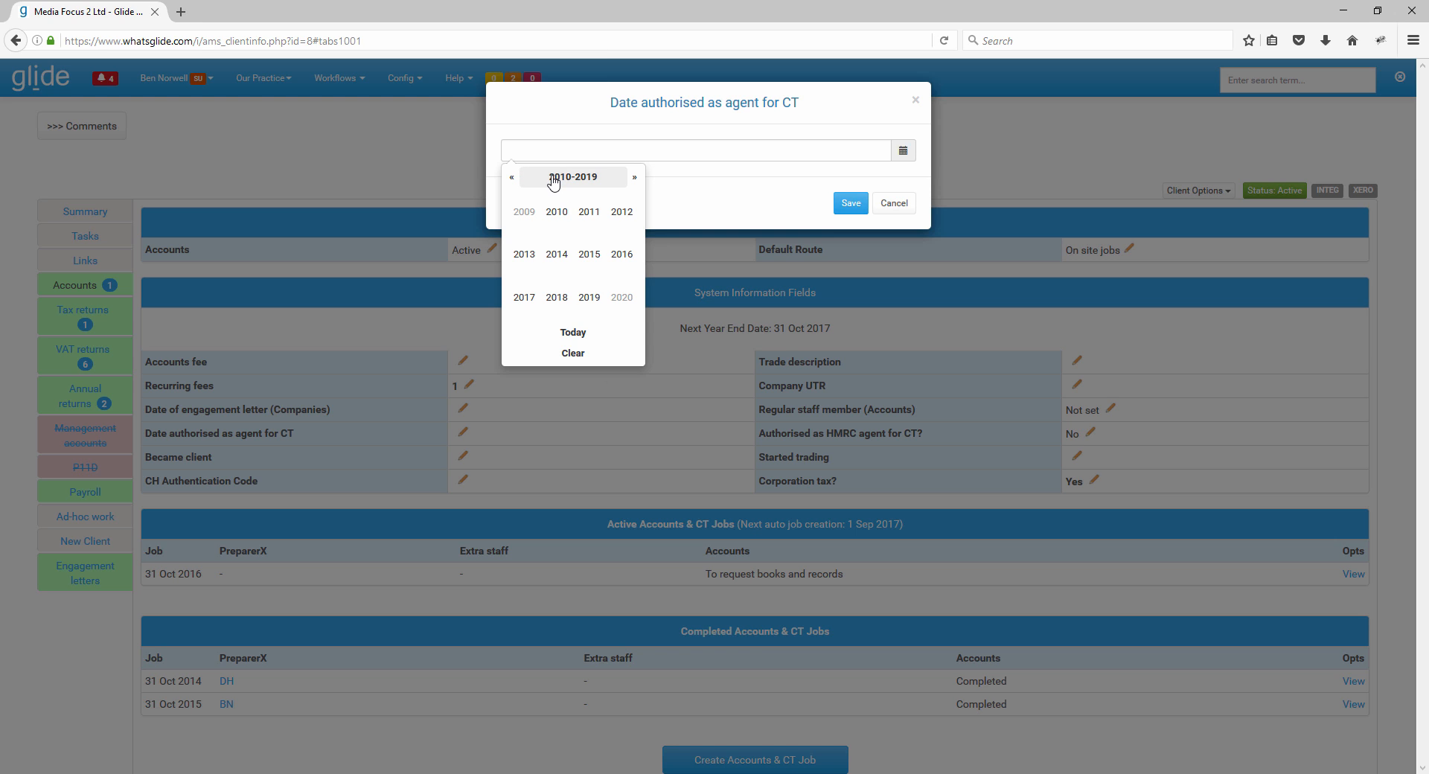
left_click(556, 212)
left_click(560, 255)
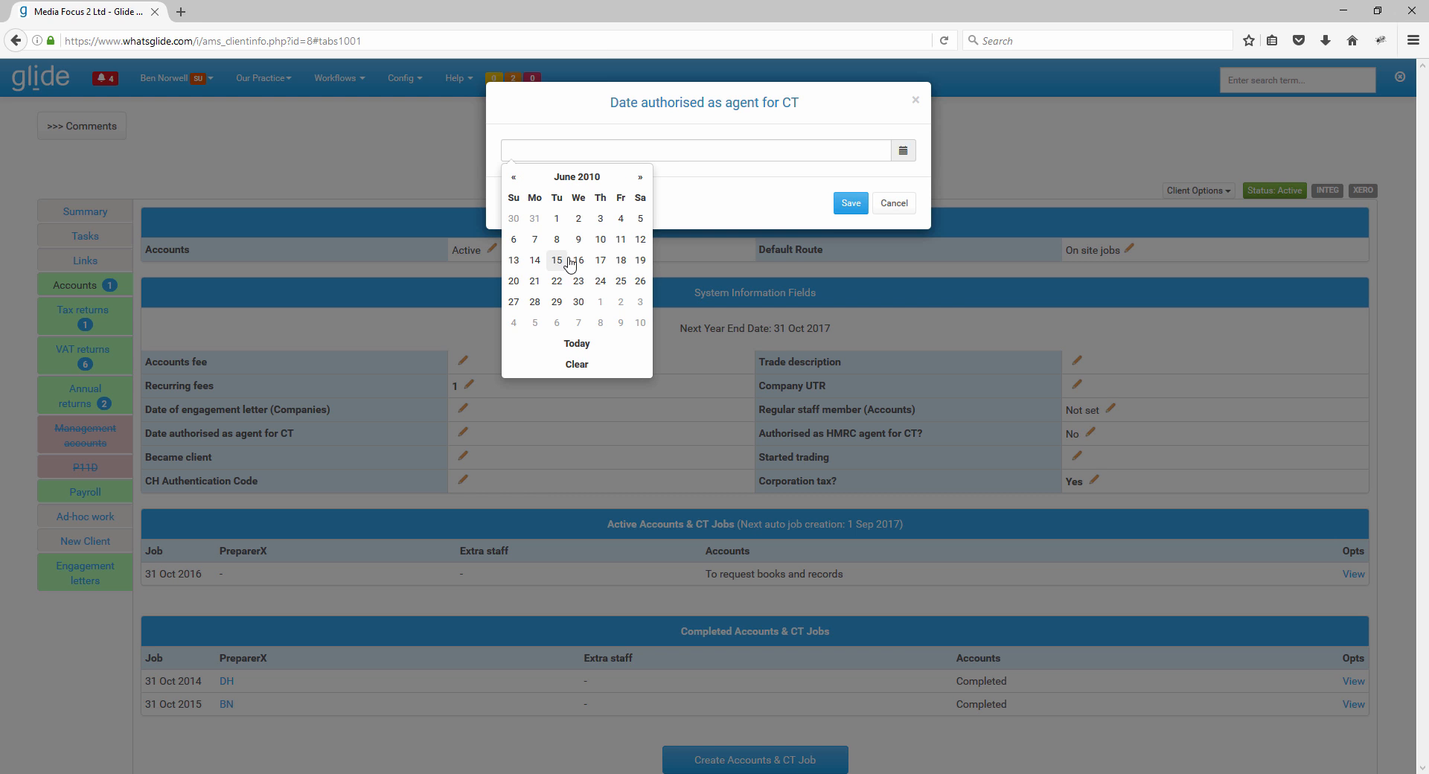
left_click(579, 239)
left_click(851, 203)
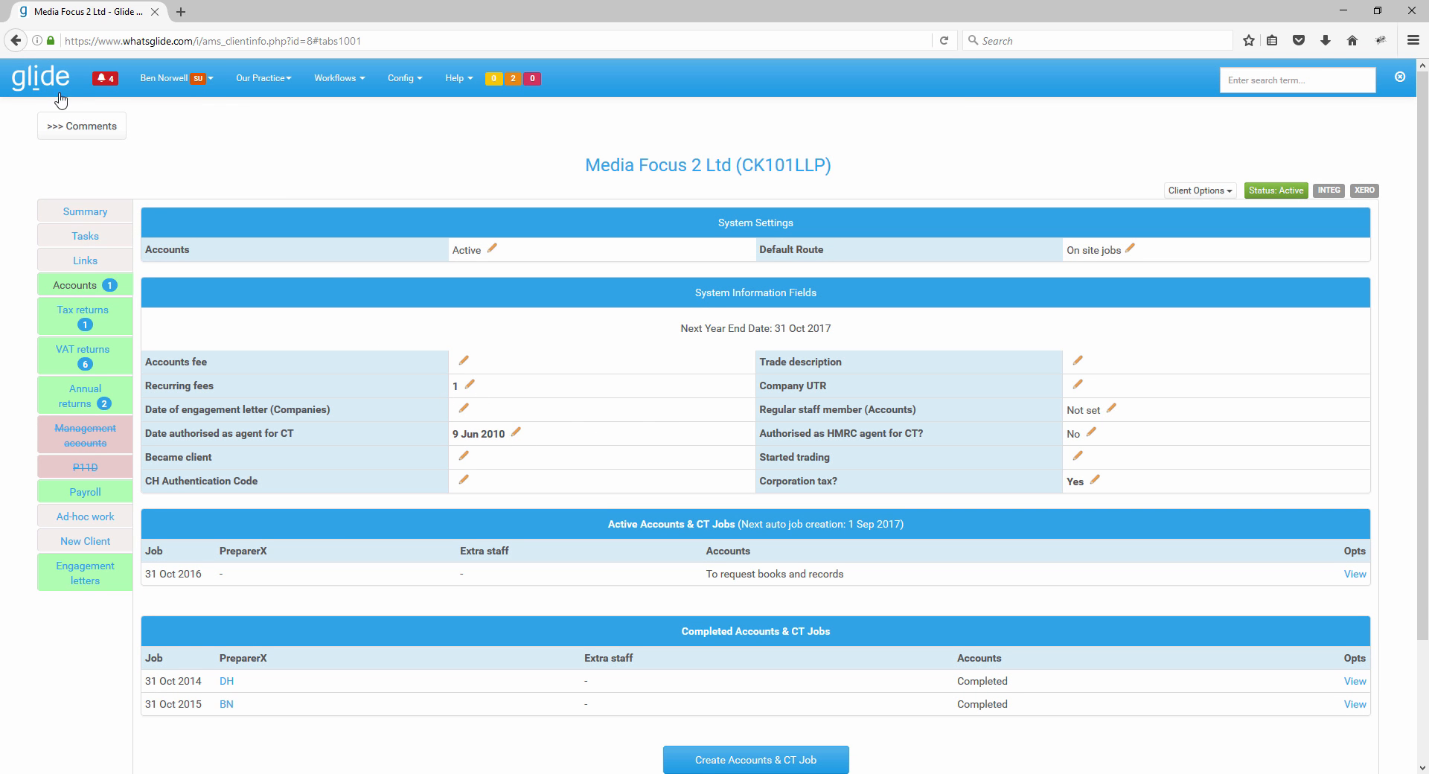
Return to the additional client fields editor and review the City field's client and list visibility options
left_click(16, 40)
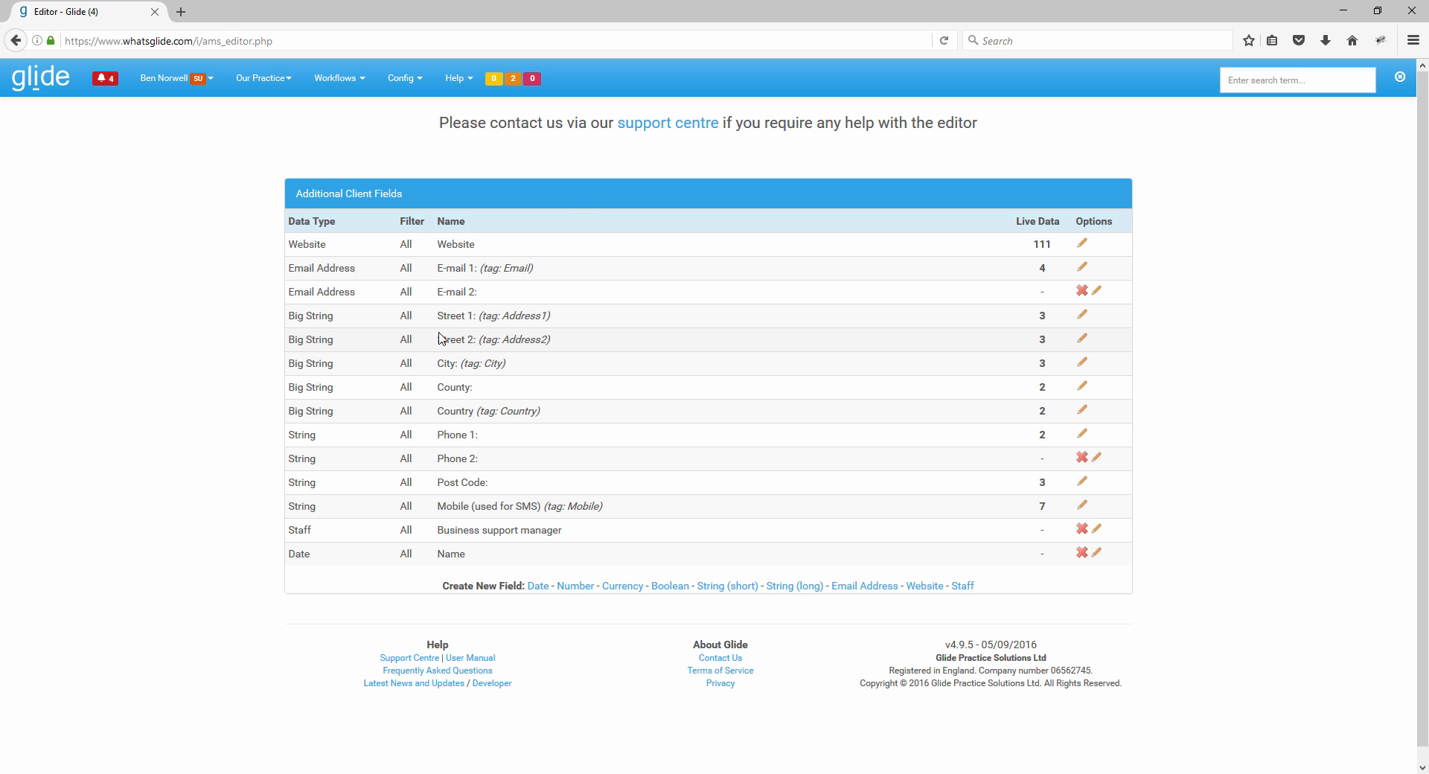
left_click(1082, 365)
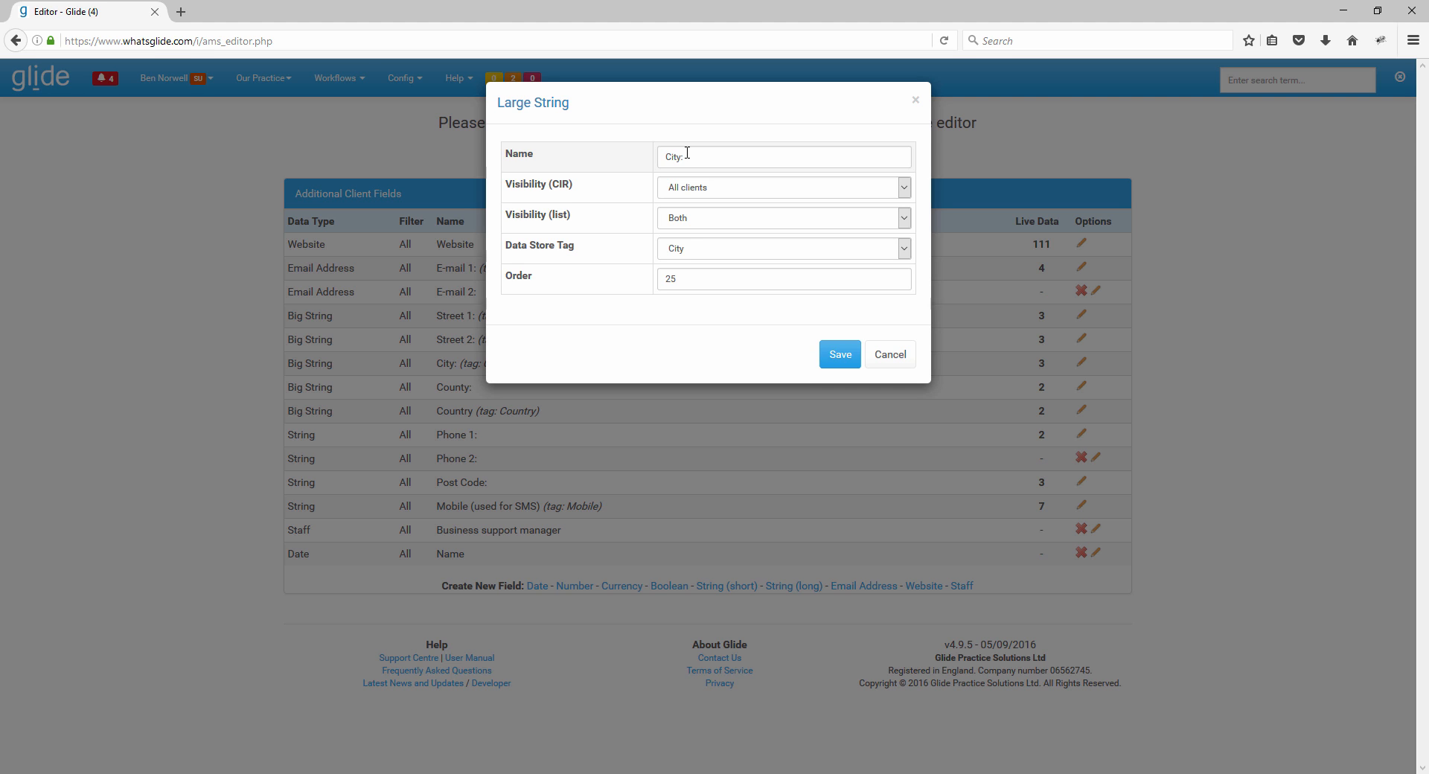
left_click(734, 195)
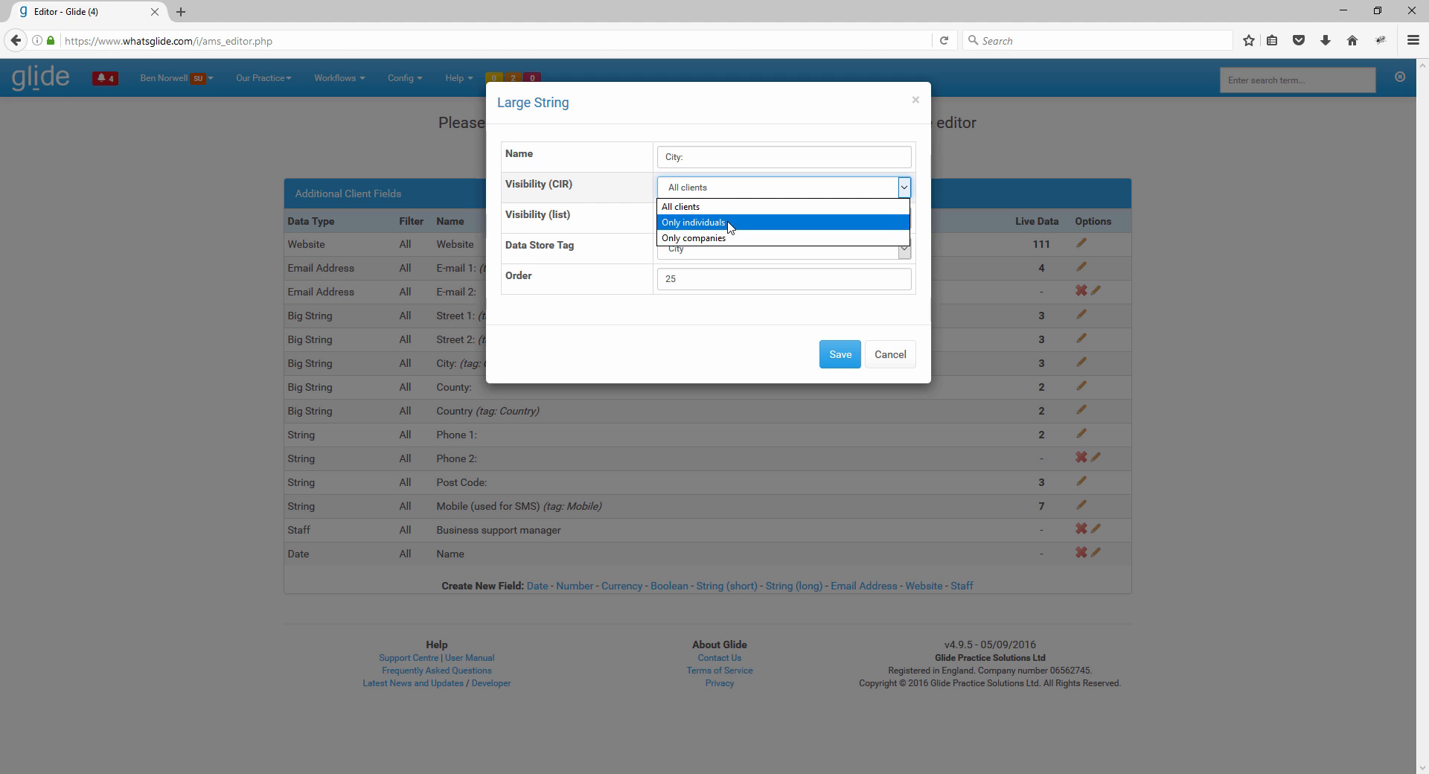
left_click(626, 189)
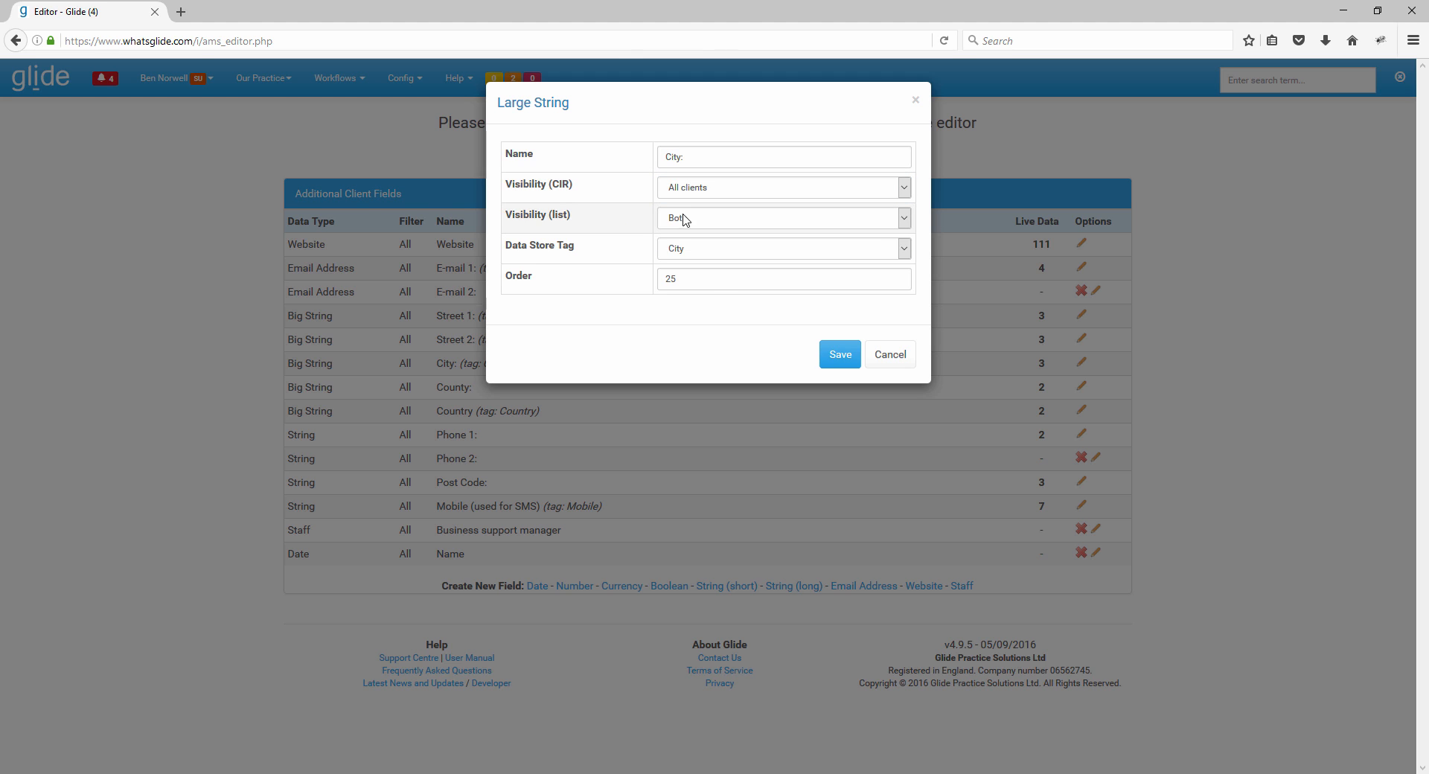
left_click(684, 219)
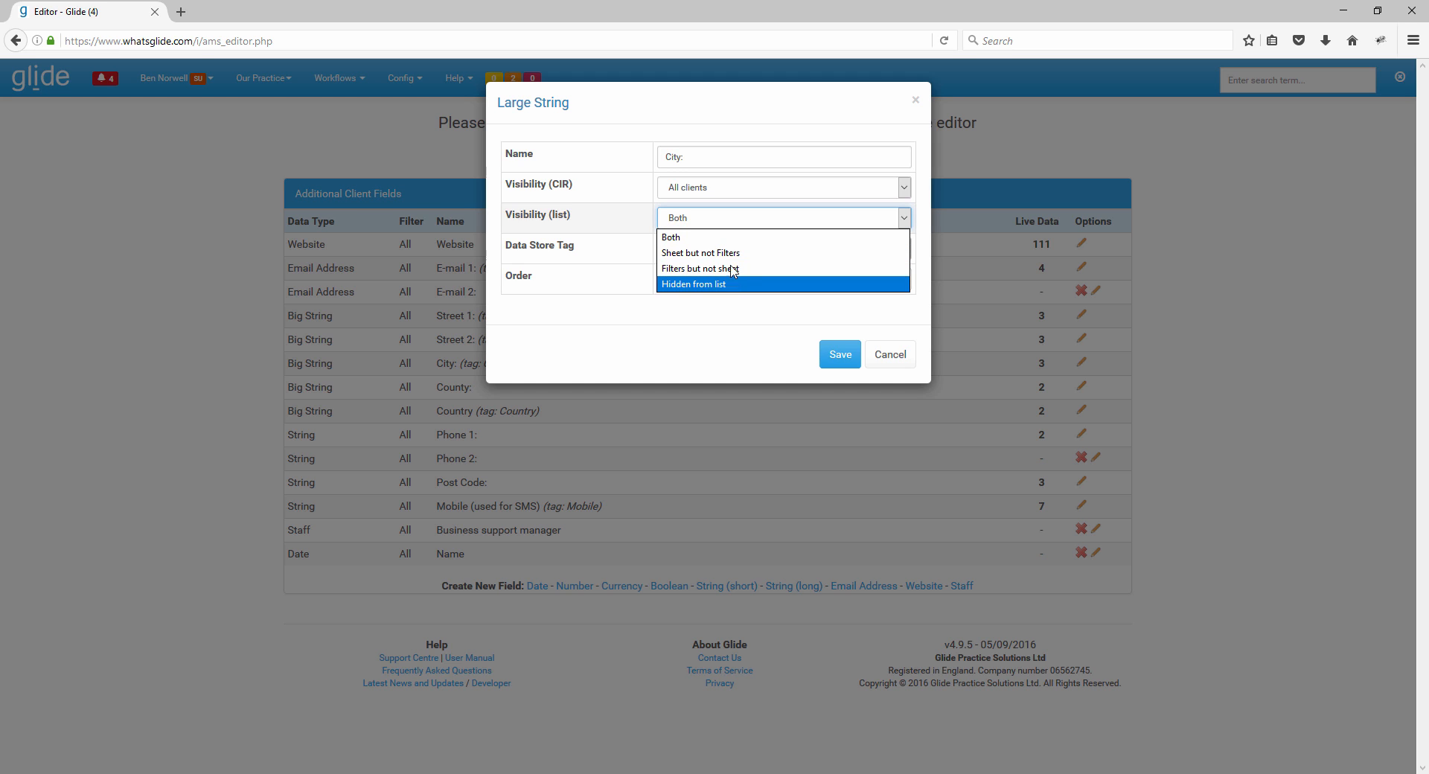
left_click(588, 219)
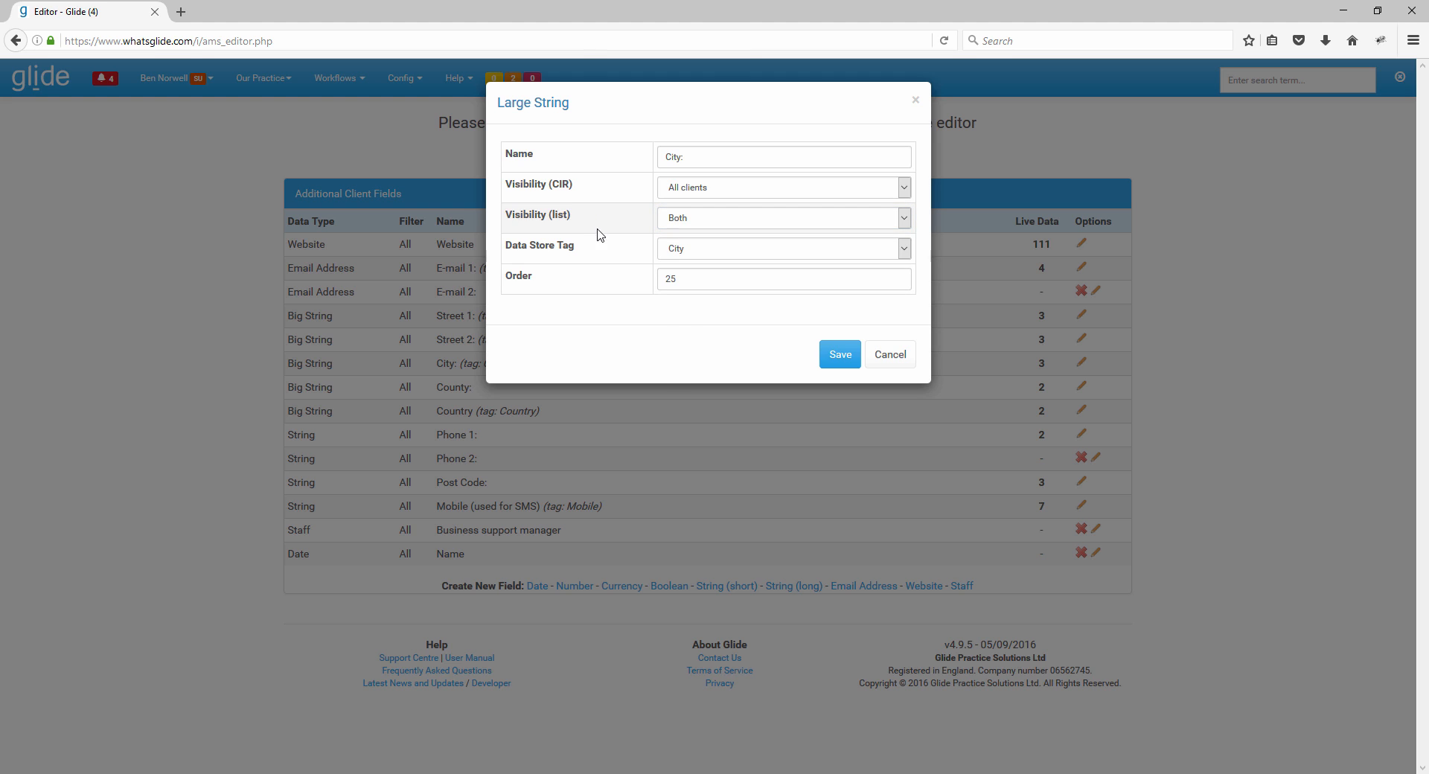
Review the City field's data store tag options and close its settings without saving
left_click(689, 253)
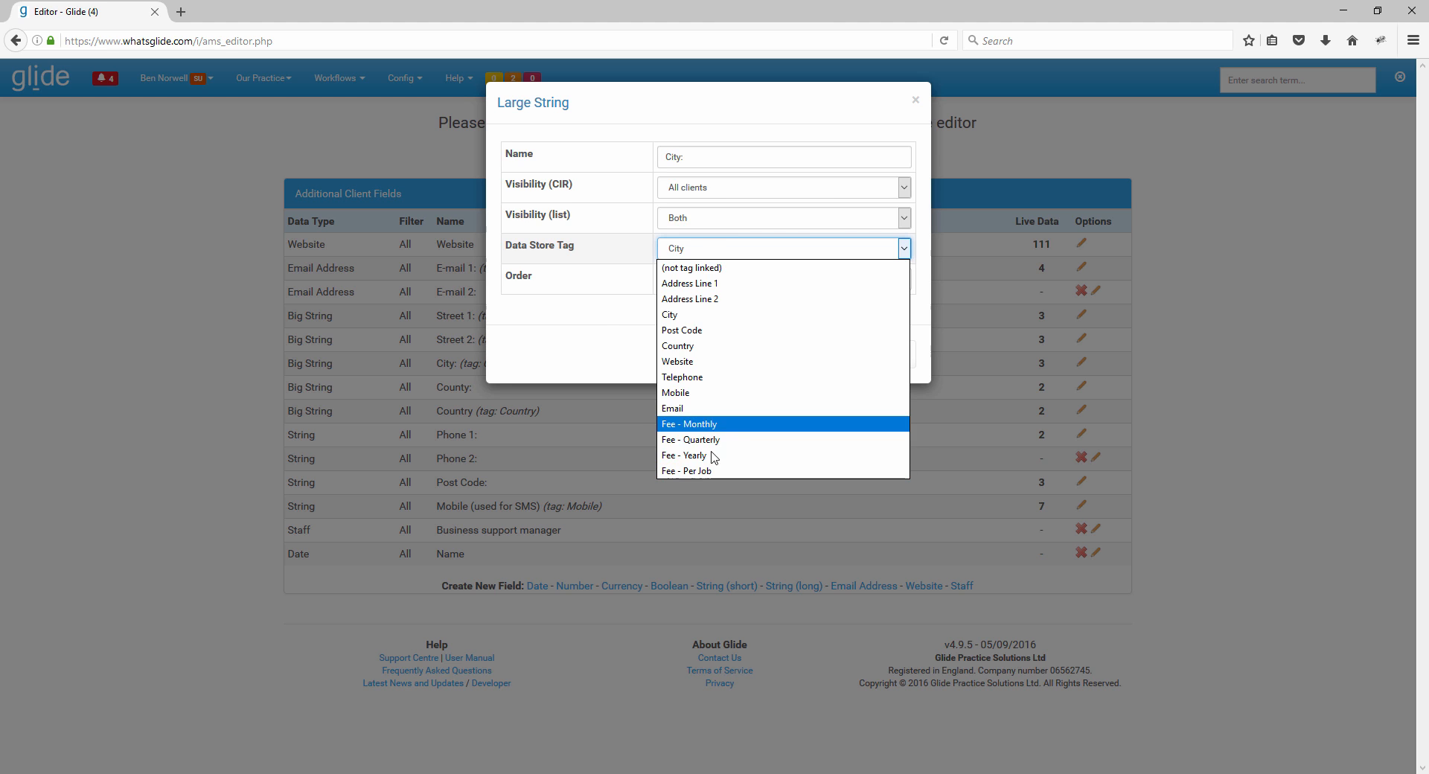
left_click(596, 335)
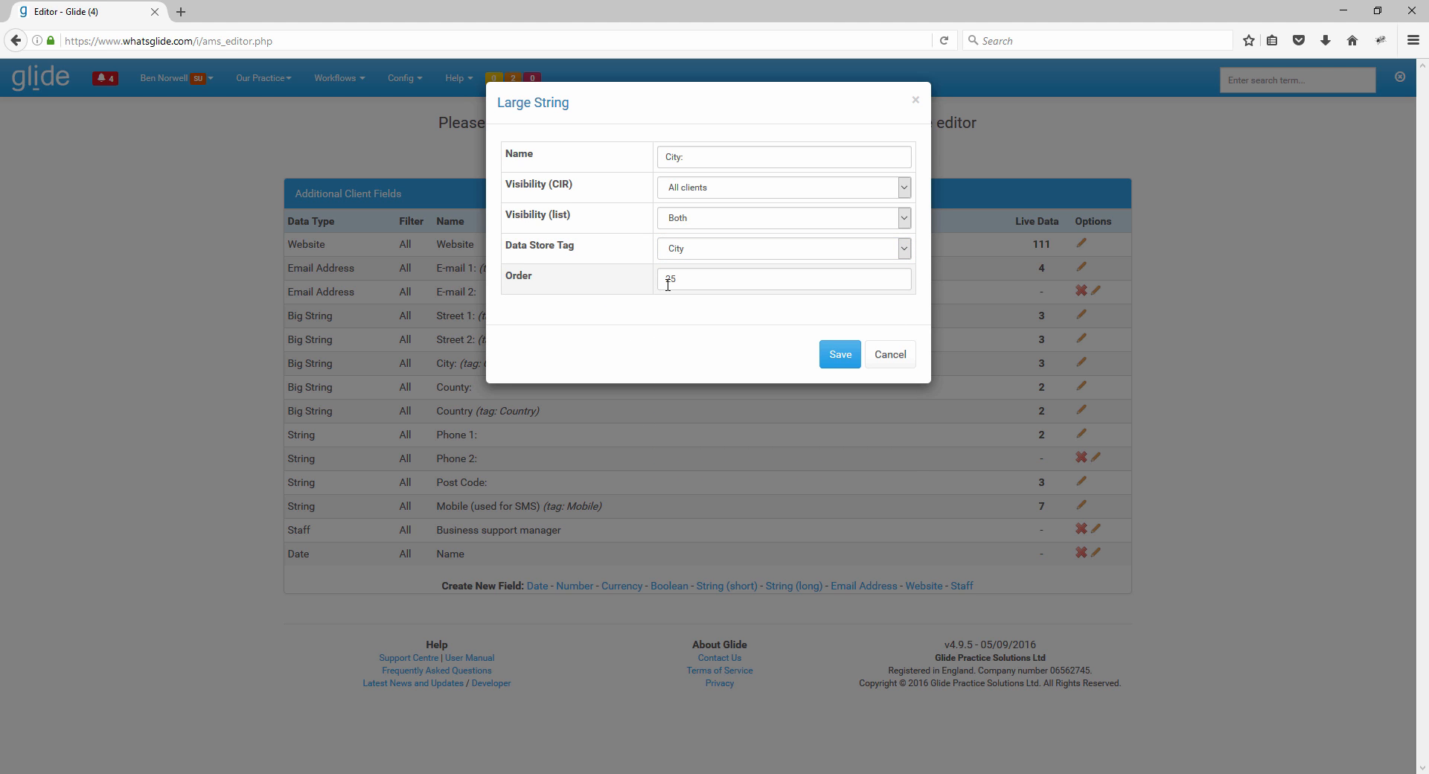
left_click(883, 357)
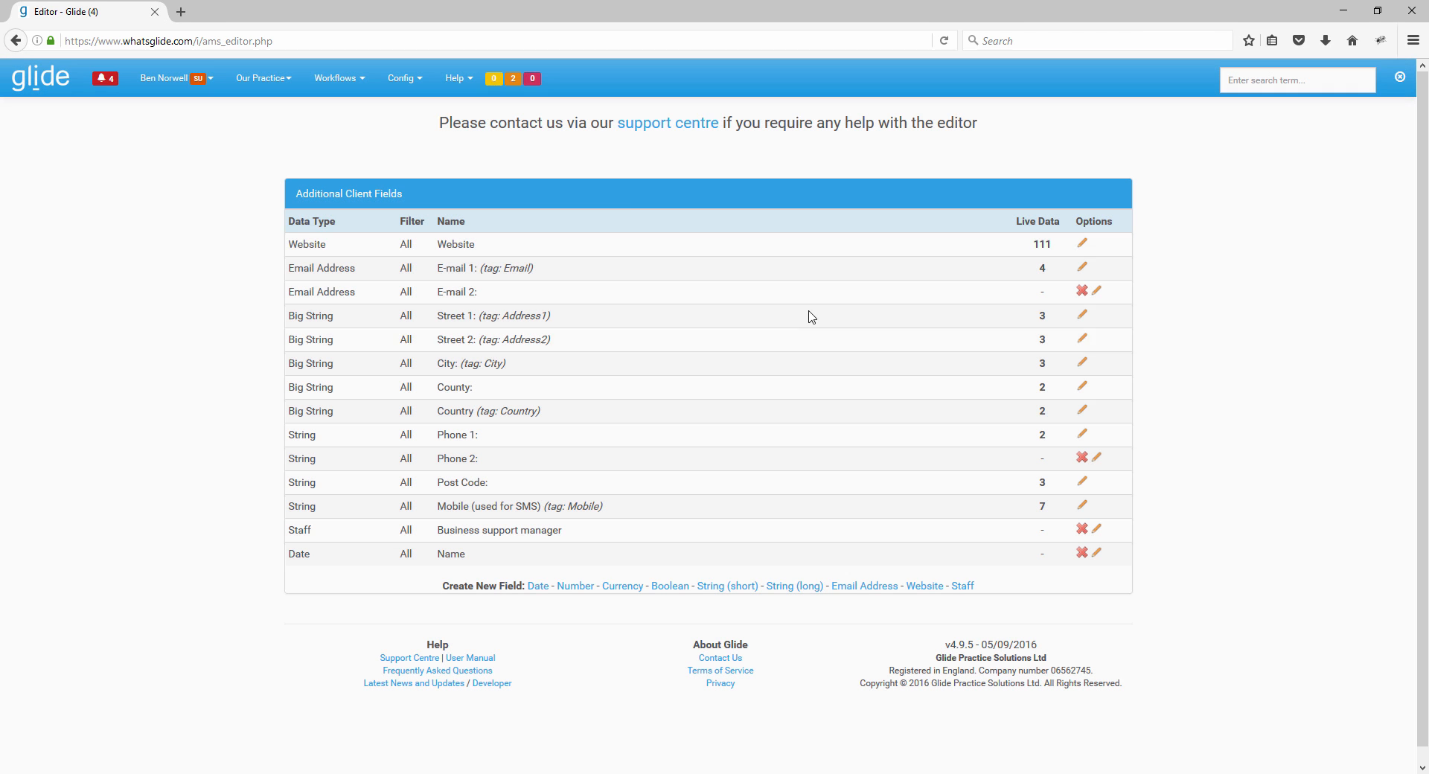
Open ADVANCED SOLUTIONS LIMITED from the client list and examine the additional fields in its summary
left_click(258, 79)
left_click(256, 112)
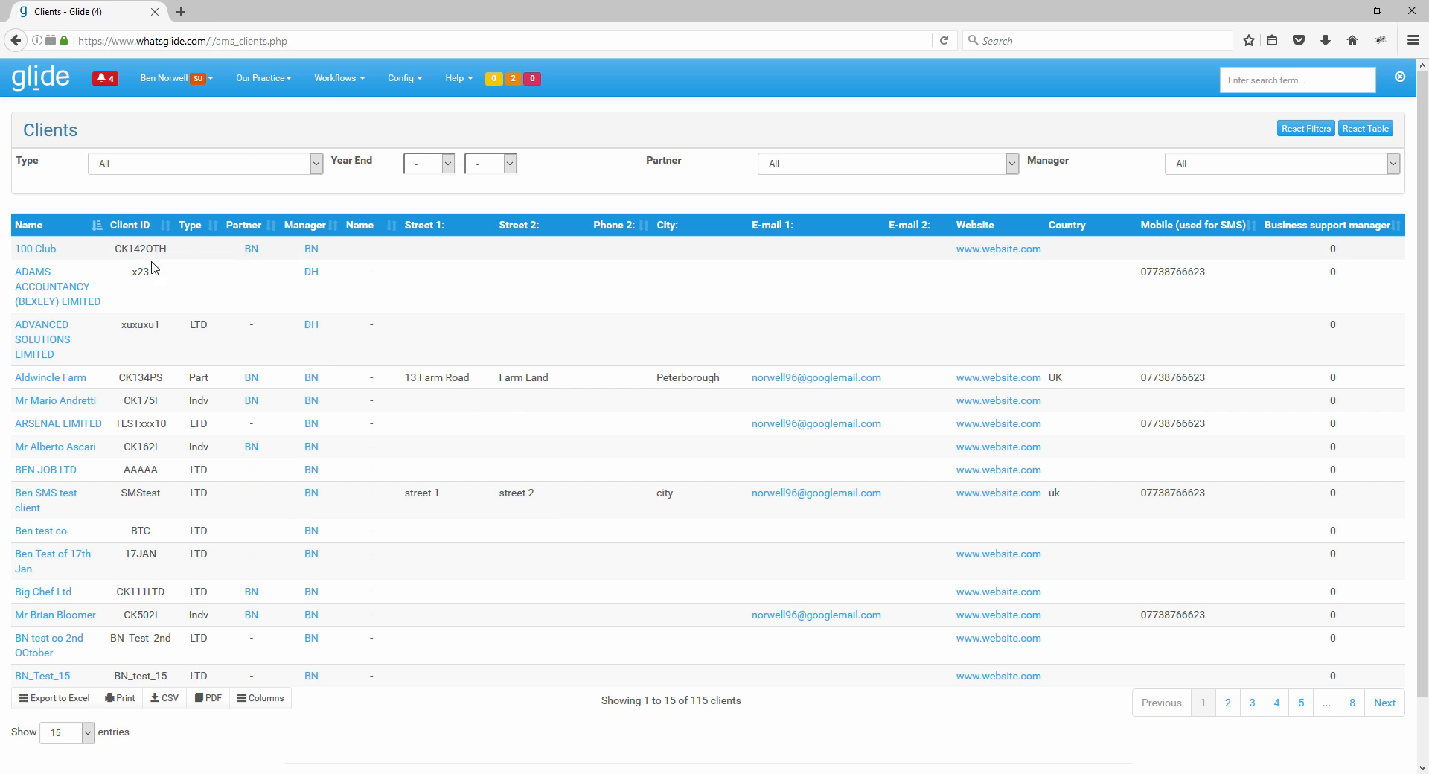
left_click(39, 336)
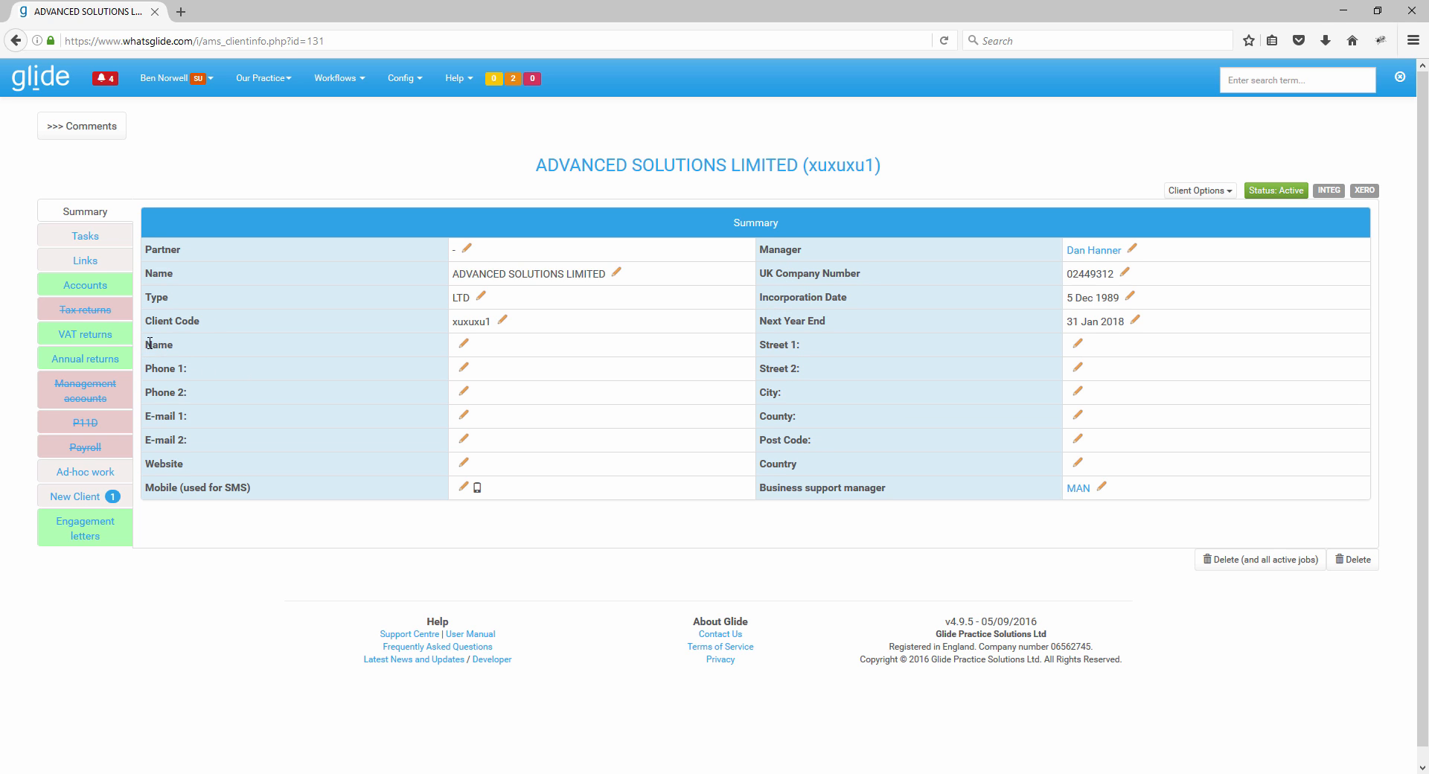
left_click_drag(146, 343, 814, 504)
left_click(818, 524)
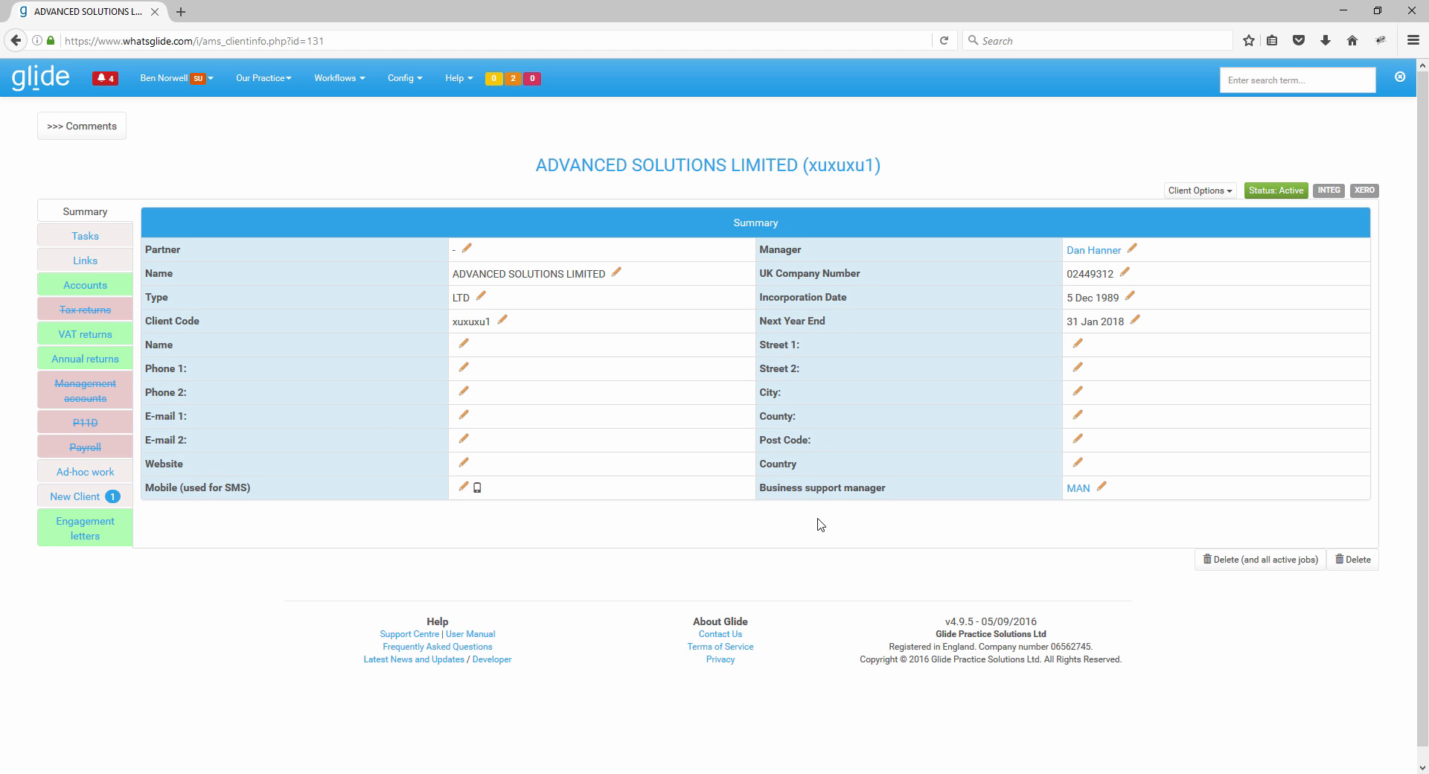